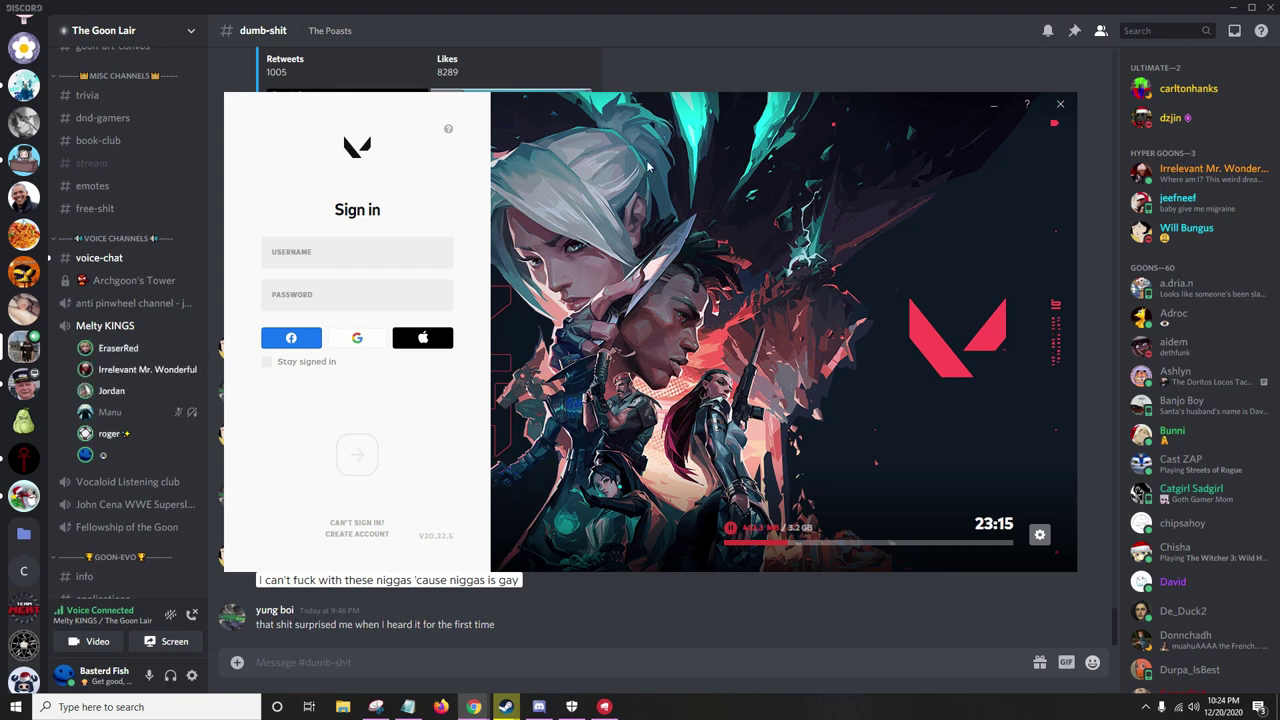
- Enter the account username, then the password, clearing and retyping the password once
{"action": "left_click", "coordinate": [344, 256]}
{"action": "type", "text": "bastr"}
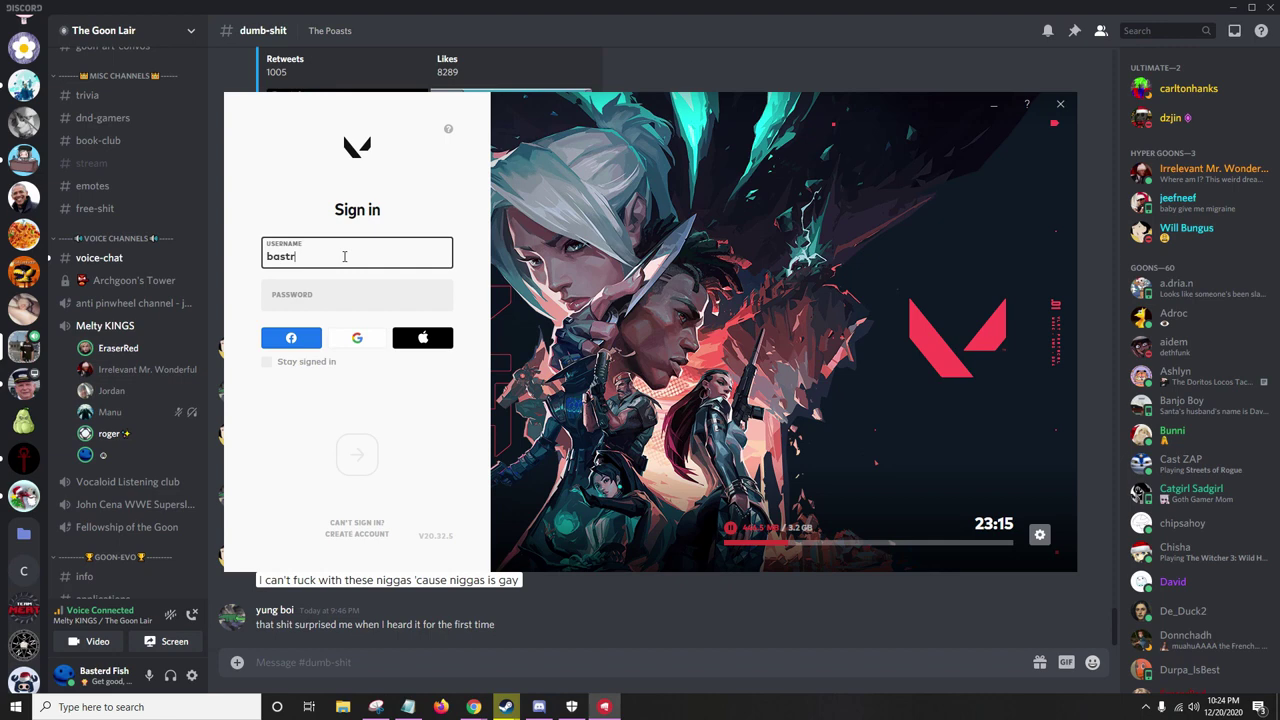
{"action": "type", "text": "dfish7"}
{"action": "key", "text": "Tab"}
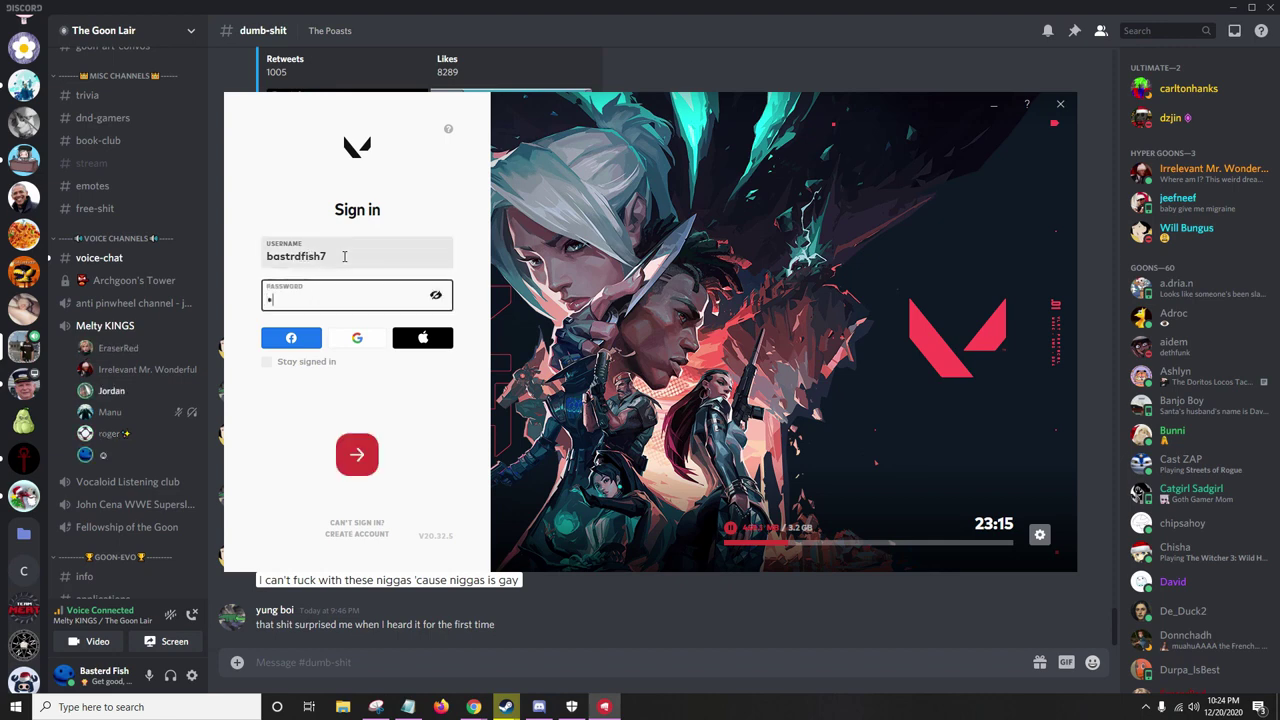
{"action": "type", "text": "••••••••••"}
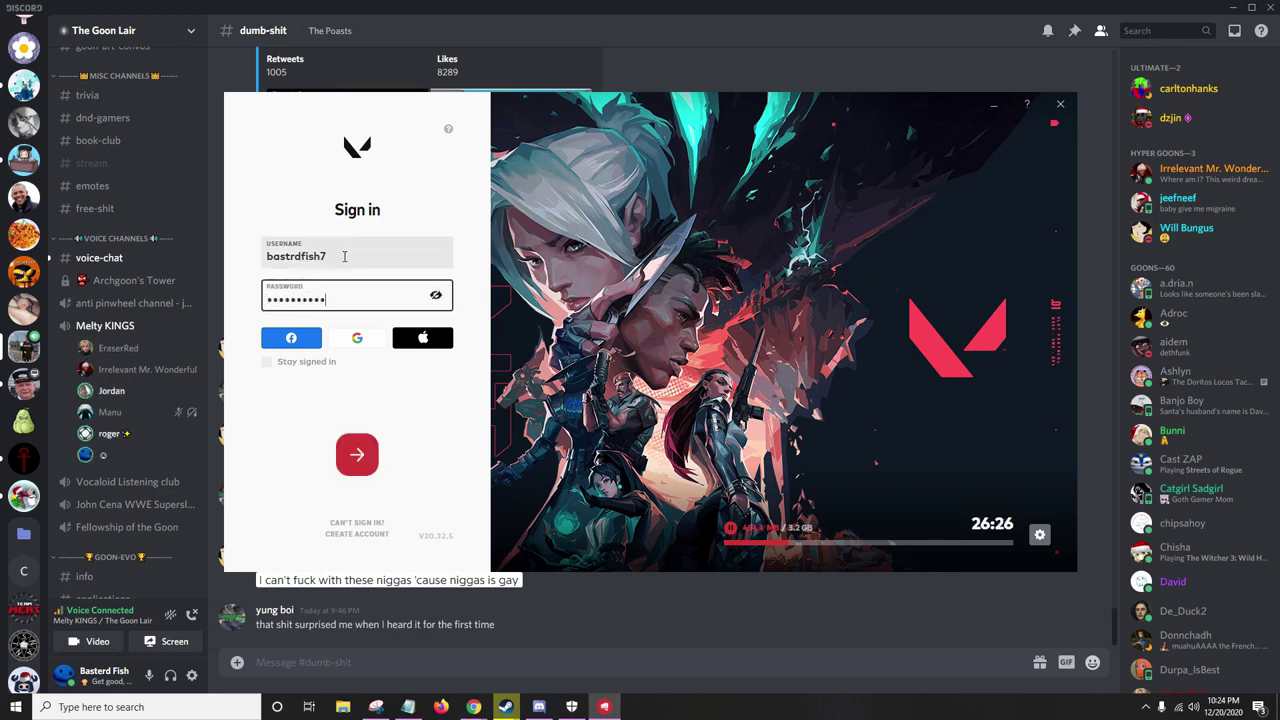
{"action": "key", "text": "ctrl+BackSpace"}
{"action": "type", "text": "••••••••••"}
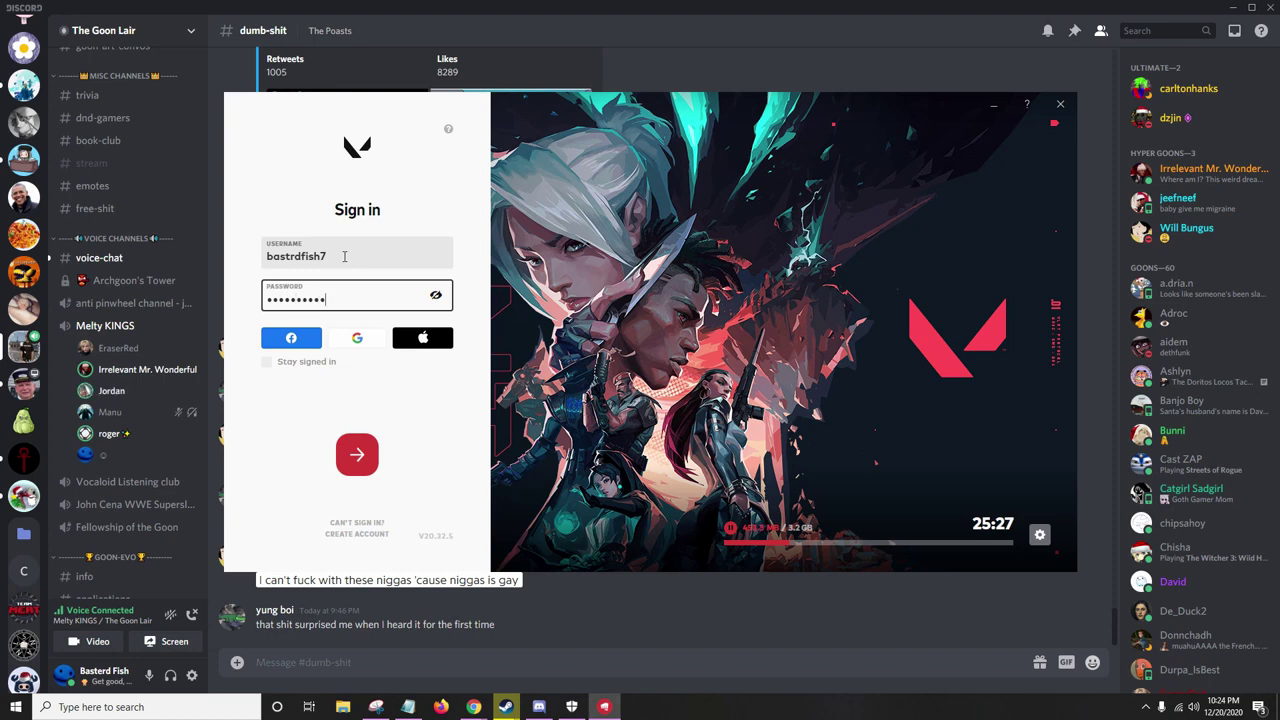
- Submit the username and password and wait through the loading spinner
{"action": "key", "text": "Return"}
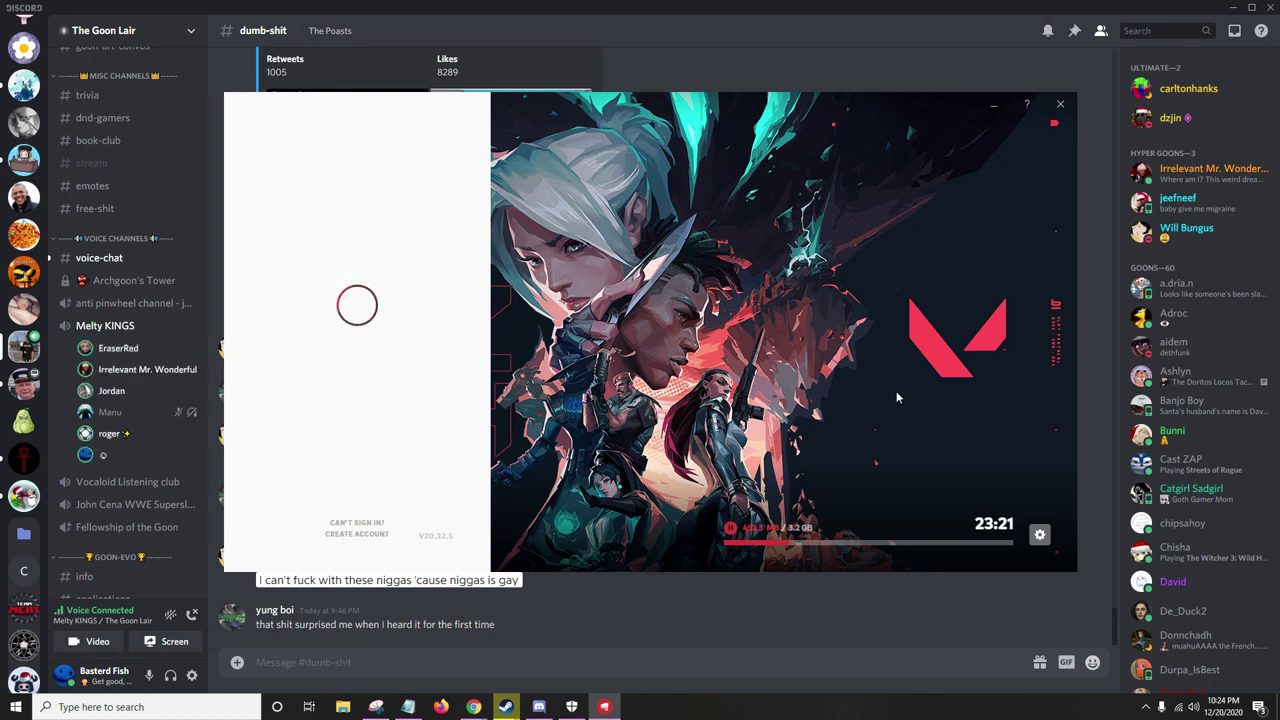